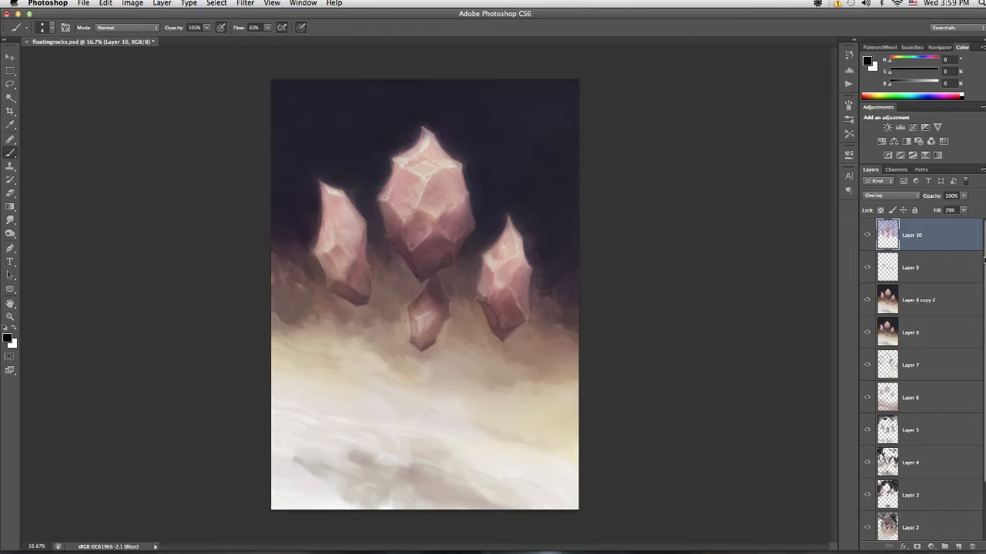
Hide every layer from Layer 10 down to Layer 2, leaving only the oval sketch and the gradient background
drag(867, 234, 870, 493)
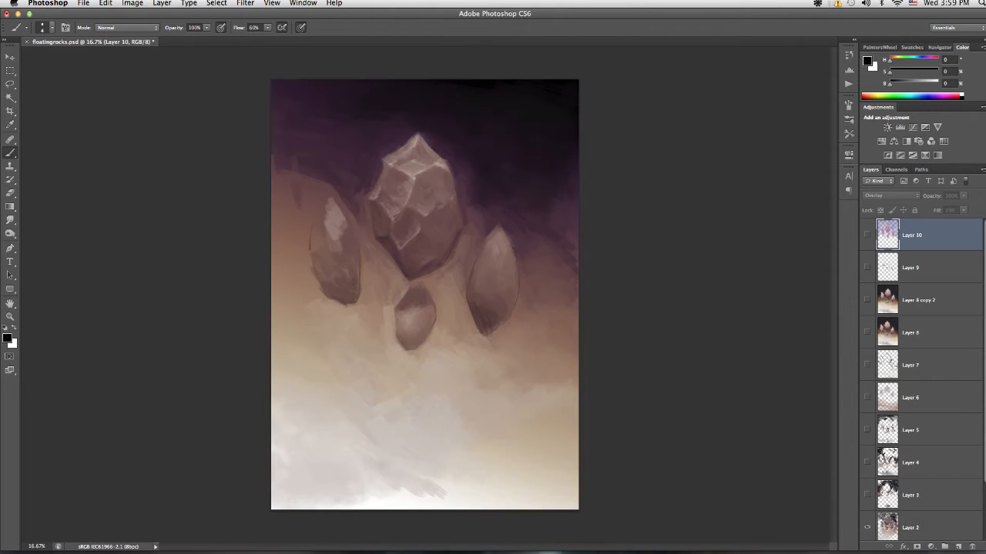
scroll(924, 385, down, 2)
click(868, 459)
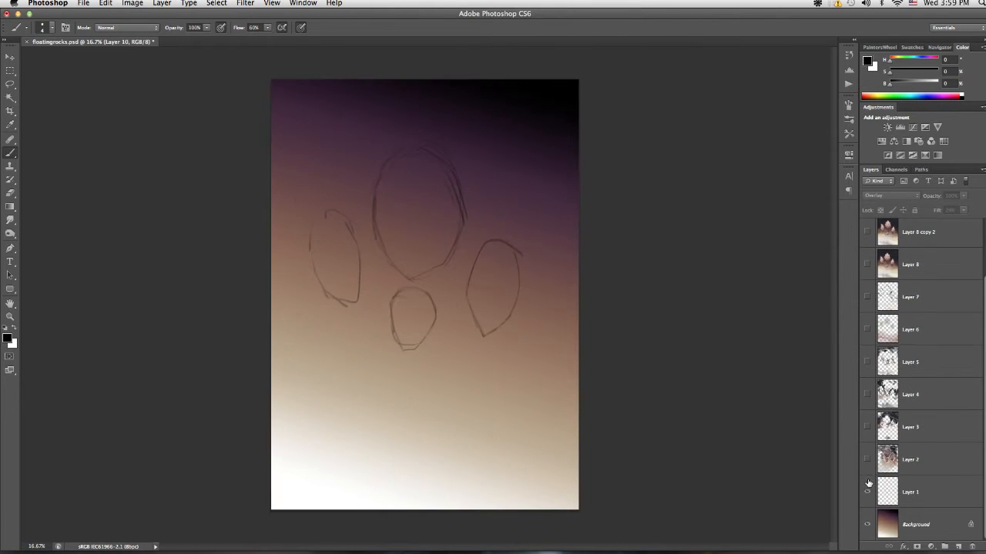
click(867, 491)
Show and select Layer 2, and compare the painting with and without its first painted rocks
click(866, 461)
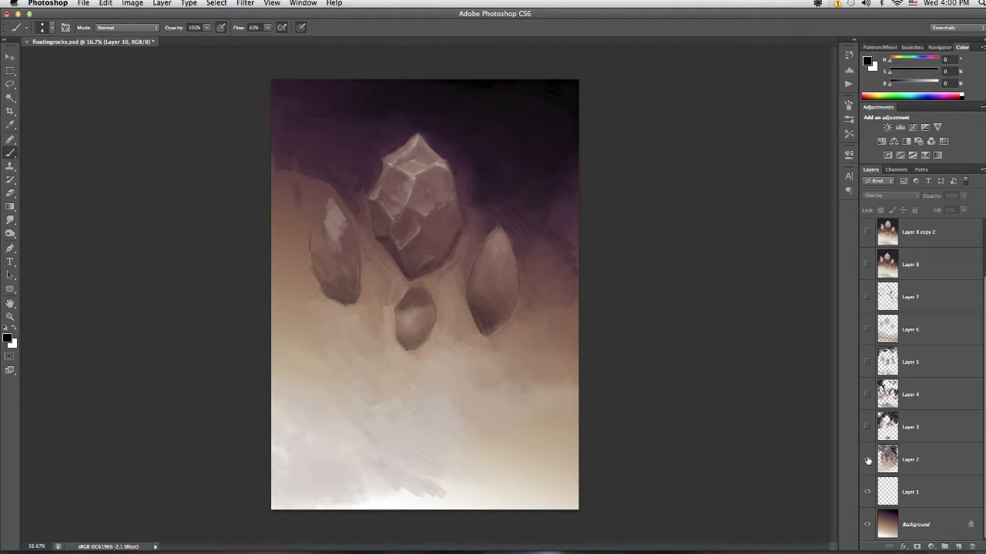
click(868, 460)
right_click(541, 218)
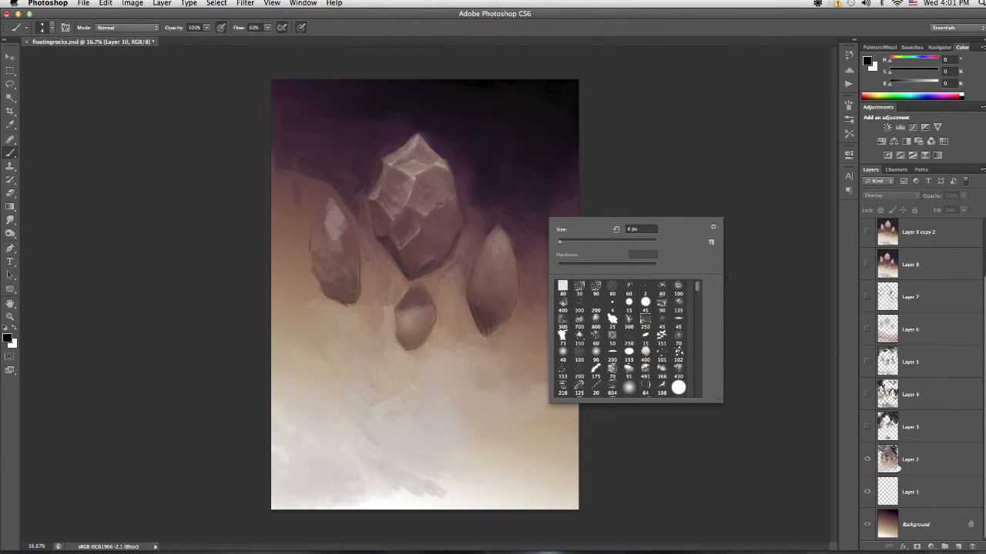
click(893, 460)
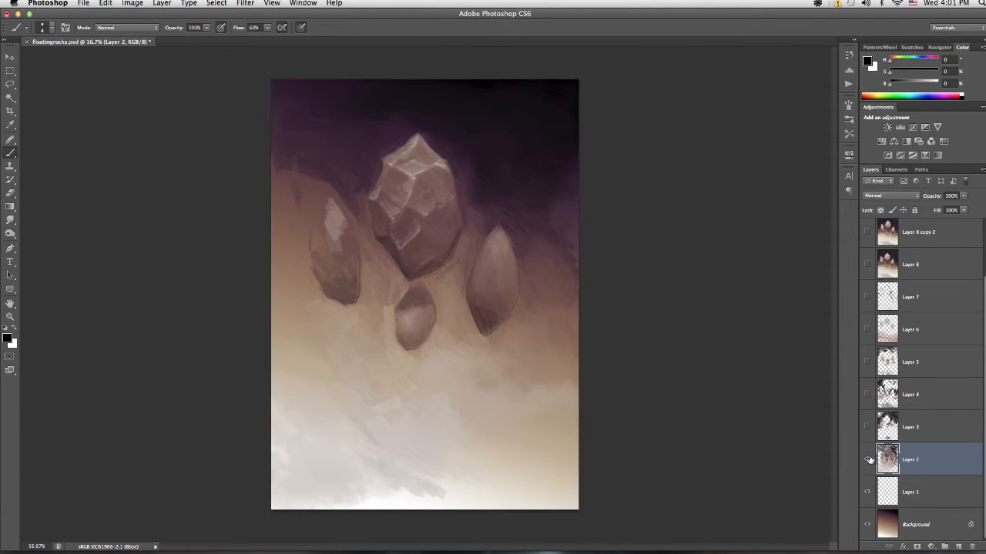
click(869, 460)
click(869, 460)
Show Layers 3 and 4, comparing the painting with and without Layer 3, and make Layer 4 active
click(868, 427)
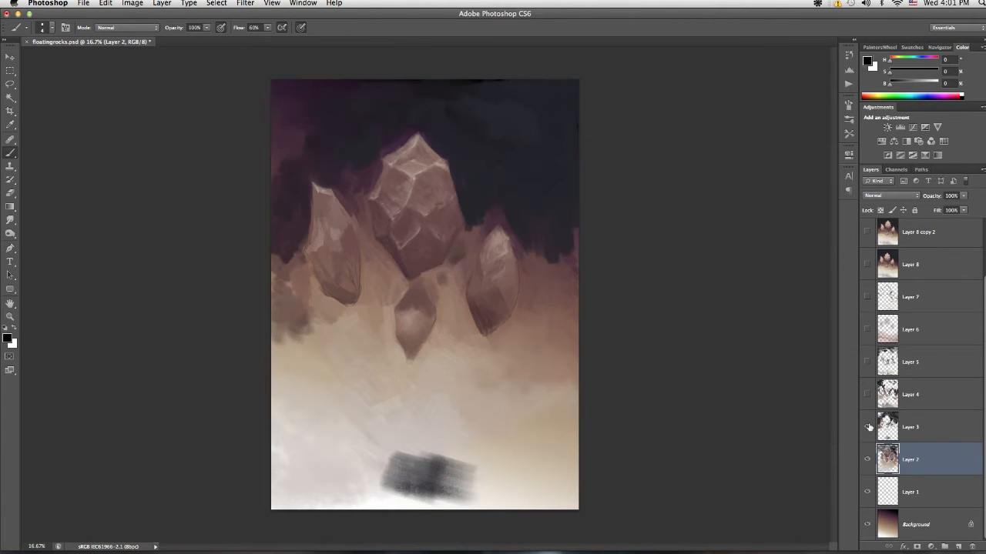
click(867, 431)
click(868, 428)
click(889, 431)
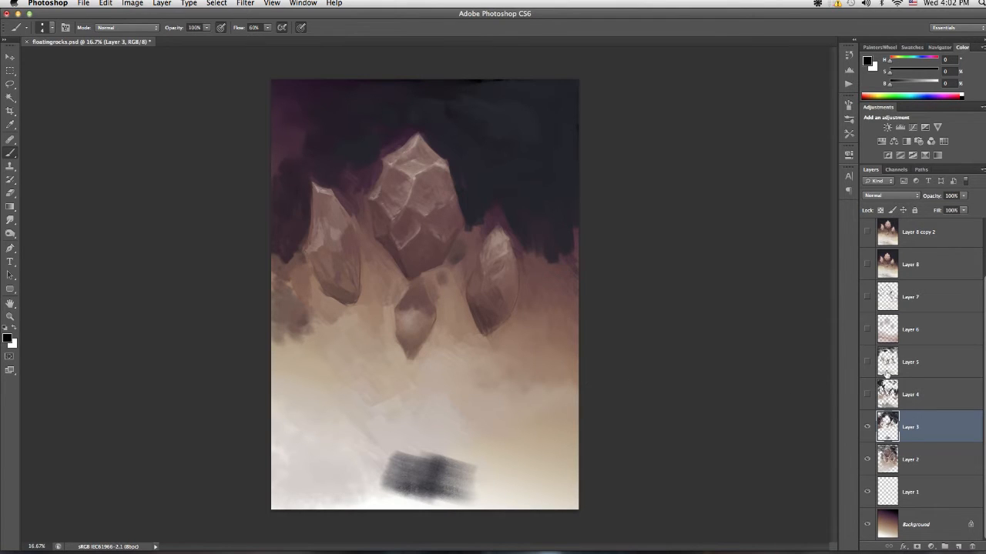
click(884, 394)
click(868, 395)
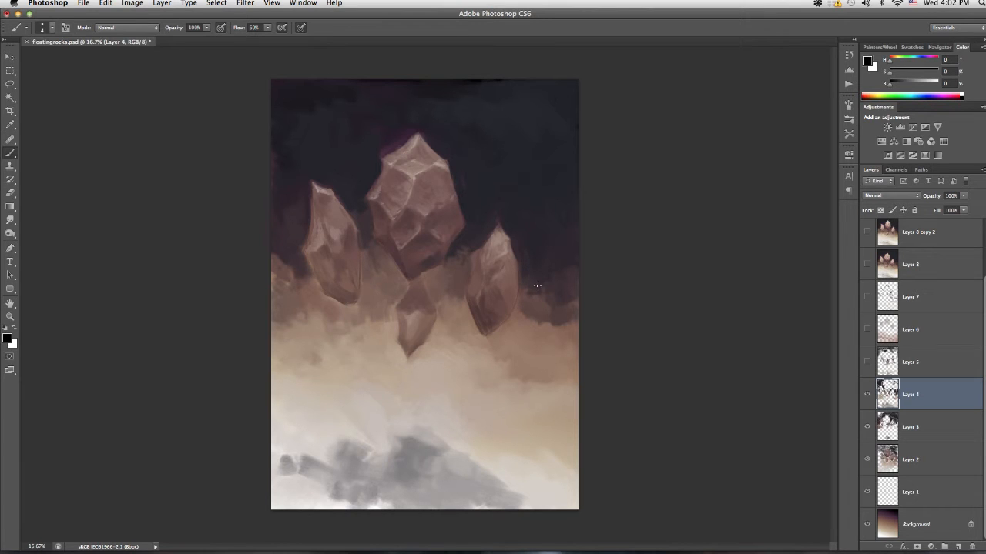
Add a new empty layer above Layer 4 and set the foreground color to bright red (H 0, S 96, B 100)
key(super+shift+n)
key(Return)
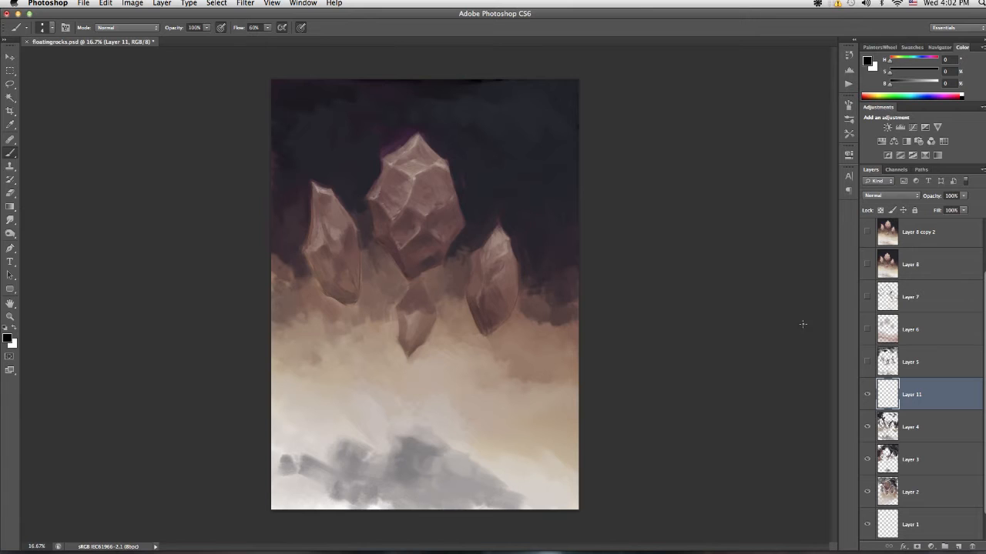
drag(903, 71, 938, 83)
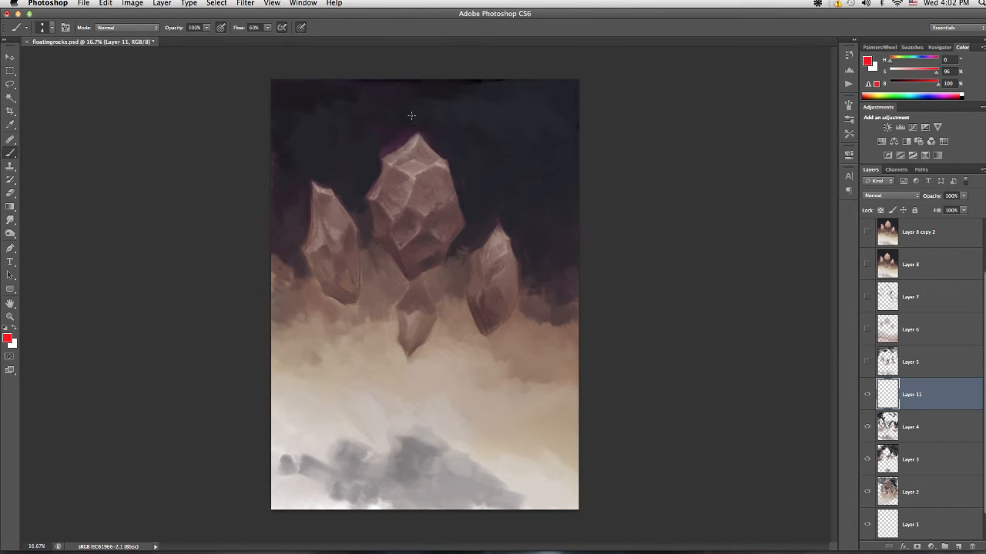
Draw thin red guide lines along the contours of the large rocks and a red arrow in the dark sky beside the central rock
mouse_move(457, 173)
mouse_down()
mouse_move(468, 213)
mouse_move(462, 252)
mouse_up()
drag(490, 175, 525, 256)
drag(375, 283, 376, 300)
mouse_move(309, 185)
mouse_down()
mouse_move(301, 251)
mouse_move(319, 293)
mouse_up()
drag(472, 253, 472, 321)
drag(462, 140, 507, 153)
mouse_move(492, 138)
mouse_down()
mouse_move(532, 158)
mouse_move(499, 138)
mouse_up()
Draw a wavy red line below the rocks and circle the grey cloud patch near the painting's lower edge
mouse_move(557, 386)
mouse_down()
mouse_move(520, 378)
mouse_move(467, 332)
mouse_move(427, 335)
mouse_up()
click(867, 394)
click(867, 395)
mouse_move(310, 426)
mouse_down()
mouse_move(382, 413)
mouse_move(539, 509)
mouse_move(343, 410)
mouse_move(400, 408)
mouse_up()
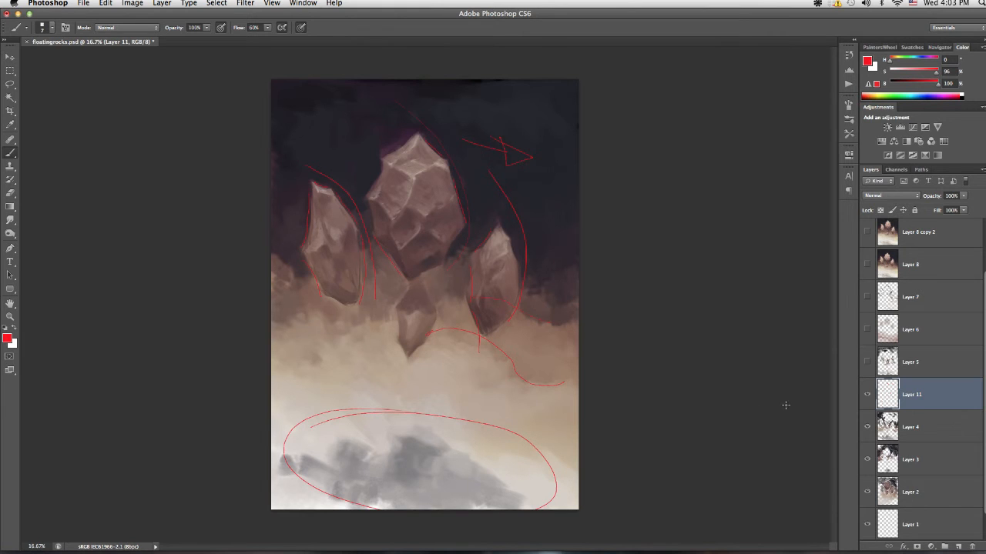
Move Layer 11 directly above Layer 5, hide the red annotations, and show Layer 5
drag(901, 397, 883, 373)
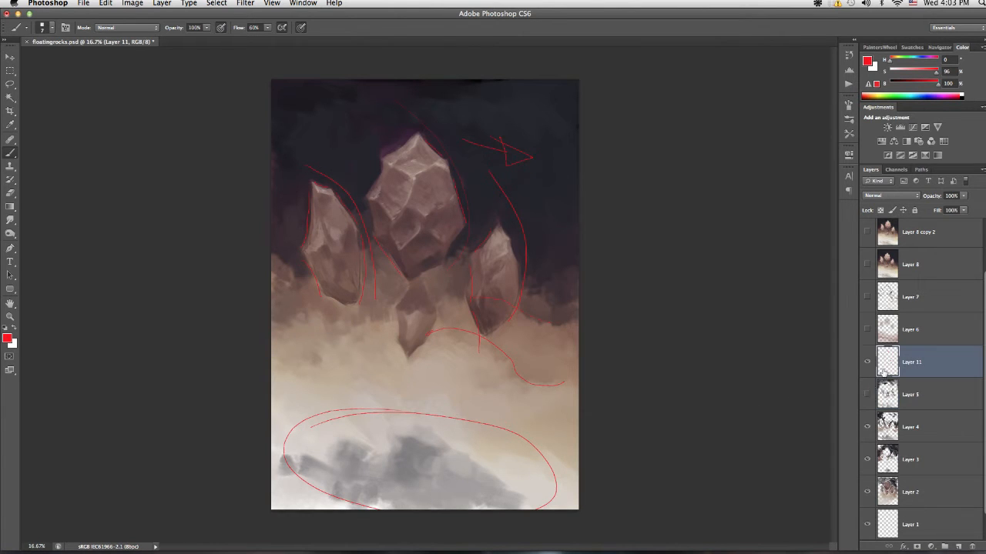
click(867, 362)
click(867, 394)
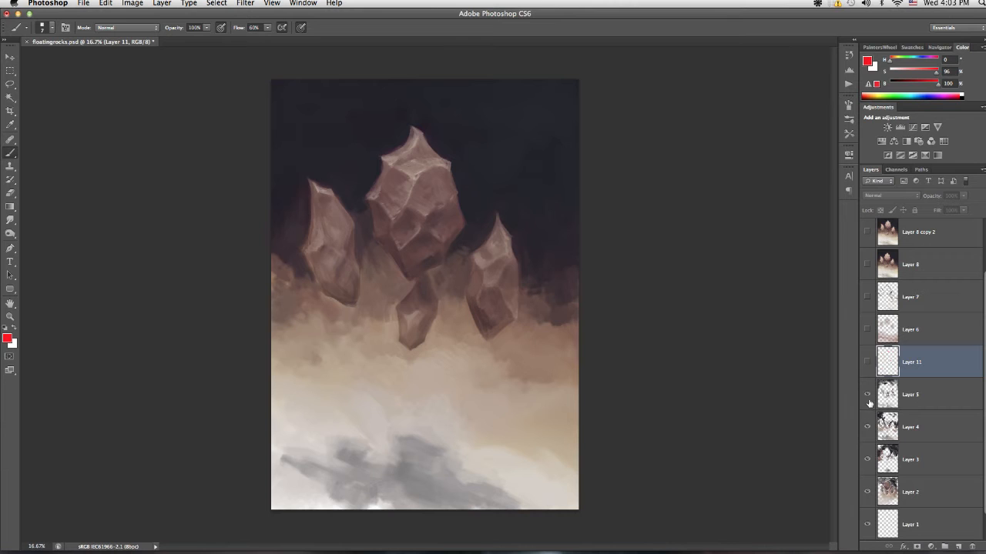
Compare the painting repeatedly with and without Layer 5, briefly checking Layer 4 too, and leave both layers visible
click(867, 394)
click(867, 394)
click(867, 394)
click(868, 396)
click(868, 396)
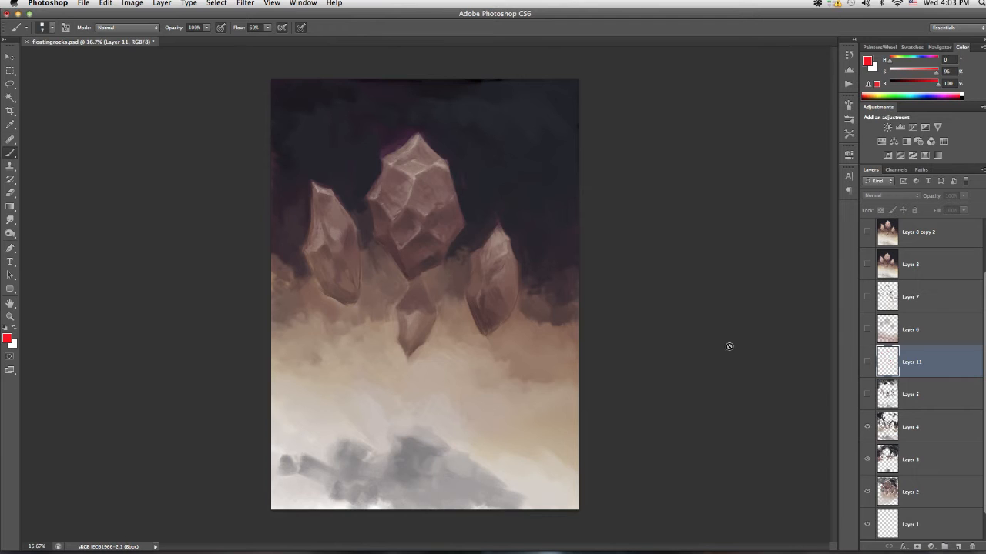
click(868, 426)
click(867, 428)
click(865, 397)
click(865, 397)
click(865, 397)
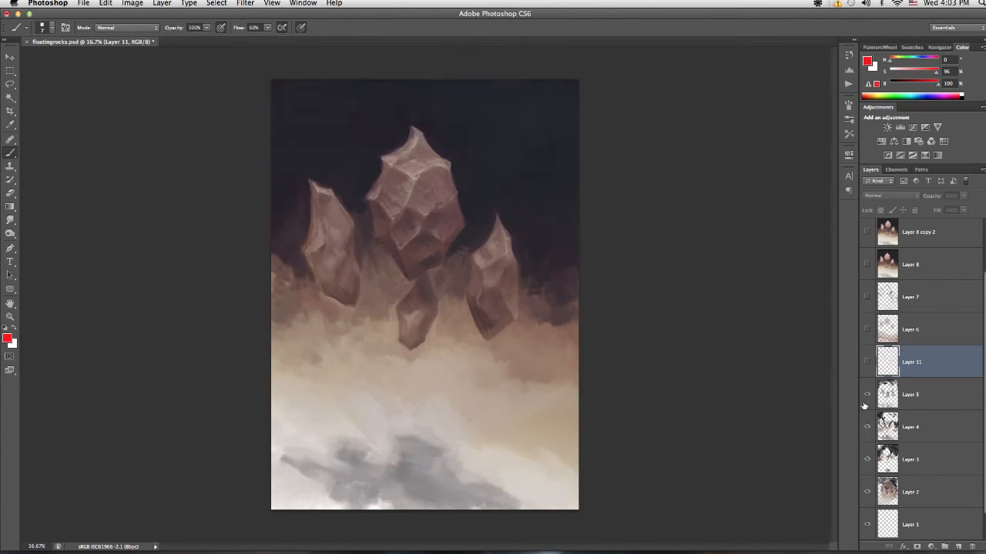
click(867, 402)
click(867, 405)
click(867, 404)
click(868, 404)
click(869, 404)
click(868, 403)
click(867, 404)
click(868, 394)
click(868, 394)
click(867, 394)
click(868, 394)
click(867, 394)
click(868, 395)
click(869, 395)
click(868, 395)
click(869, 395)
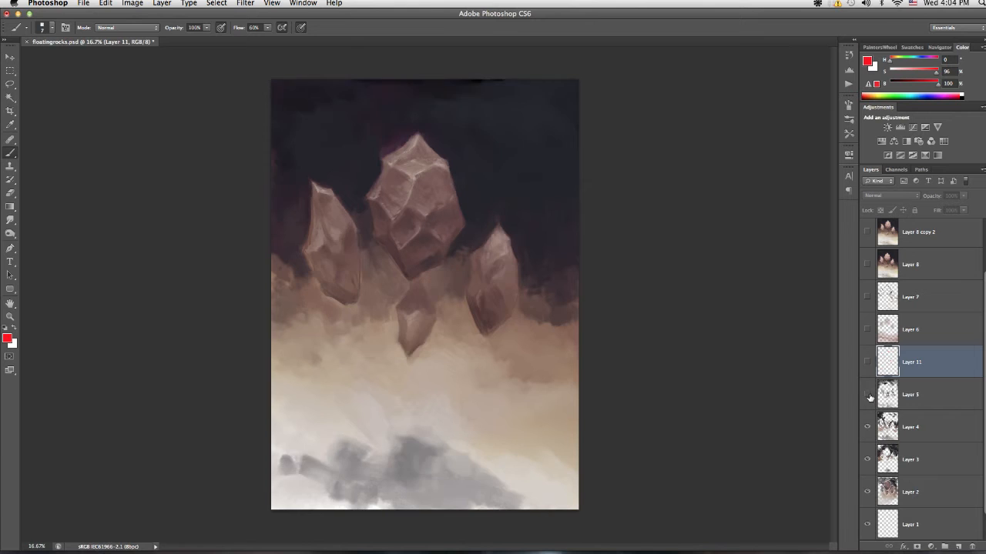
click(869, 395)
click(868, 395)
click(868, 395)
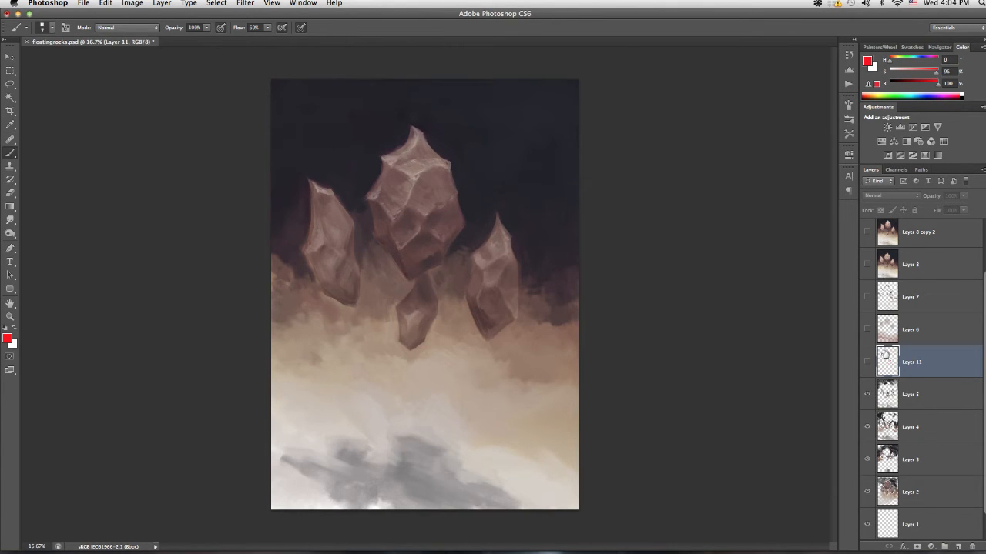
Move Layer 11 directly above Layer 6, then show and select the Linear Dodge (Add) Layer 6
drag(893, 359, 890, 339)
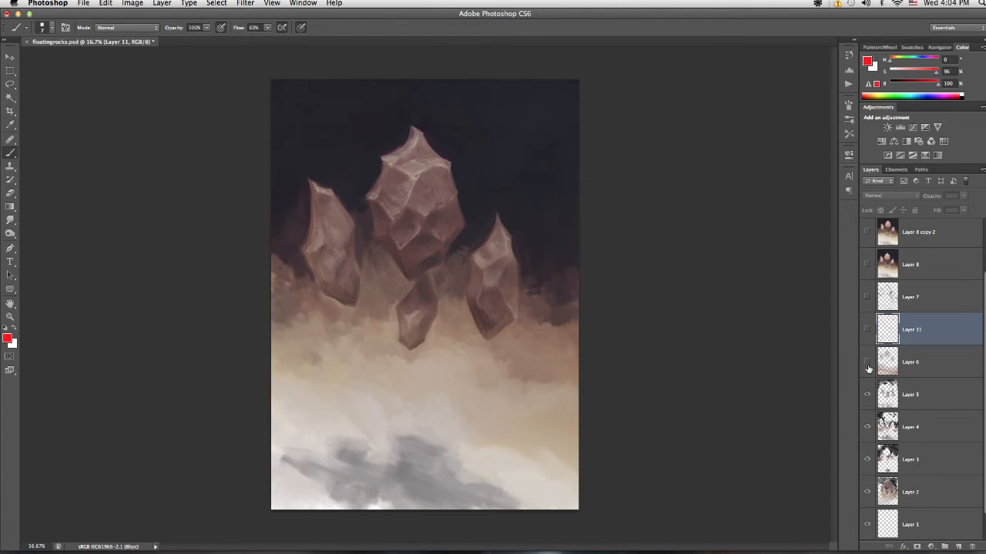
click(869, 365)
click(869, 365)
click(869, 364)
click(868, 366)
click(899, 356)
click(869, 364)
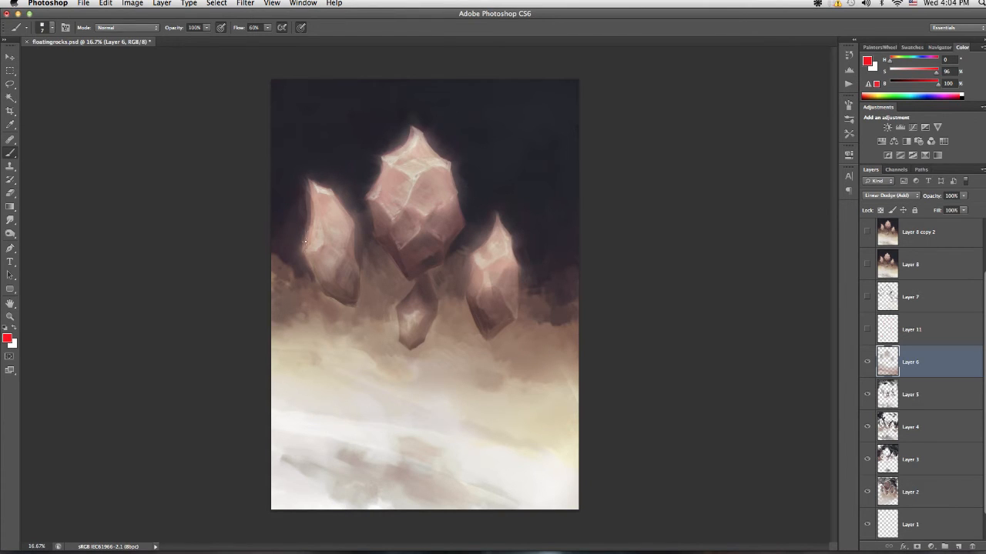
Compare the rocks' glow and the bright clouds with and without Layer 6, leaving the layer visible
click(868, 364)
click(868, 364)
click(866, 362)
click(867, 361)
click(867, 361)
click(867, 362)
Move Layer 11 directly above Layer 7, then show and select Layer 7
drag(886, 331, 885, 285)
click(867, 333)
click(868, 332)
click(868, 332)
click(885, 336)
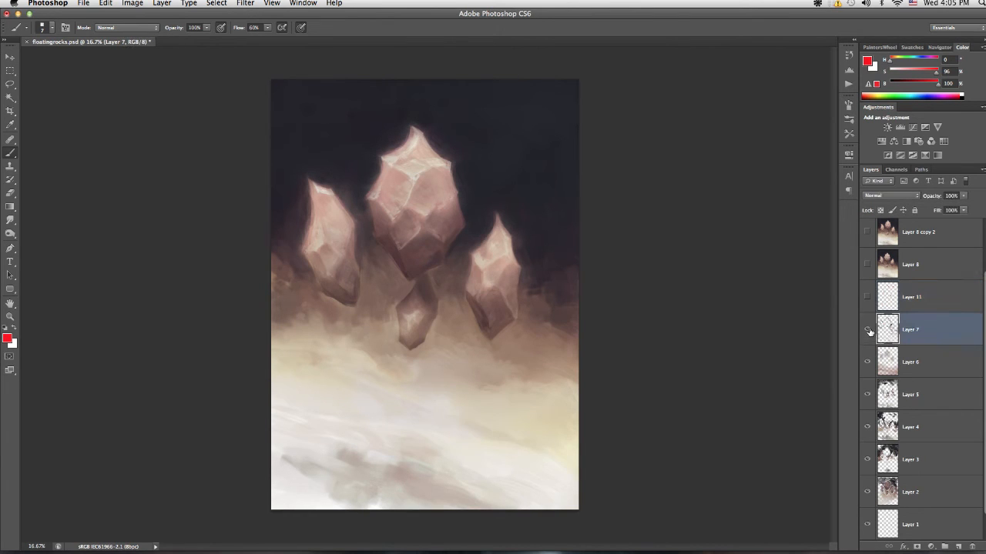
Compare the rock edges and cloud details repeatedly with and without Layer 7, leaving the layer visible
click(868, 333)
click(868, 333)
click(867, 332)
click(867, 333)
click(867, 333)
click(867, 333)
click(867, 333)
click(867, 333)
click(867, 332)
click(867, 333)
click(867, 333)
click(867, 333)
click(867, 333)
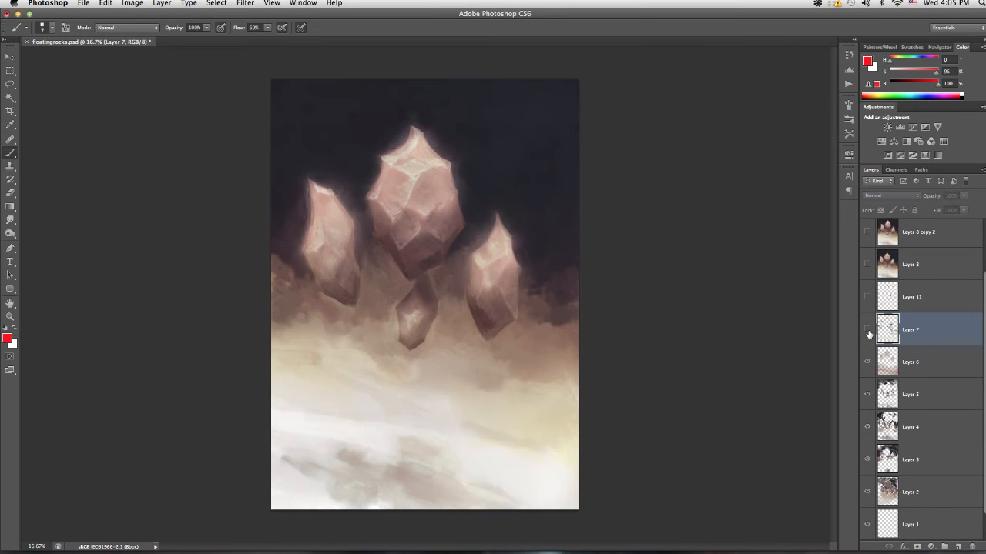
click(867, 333)
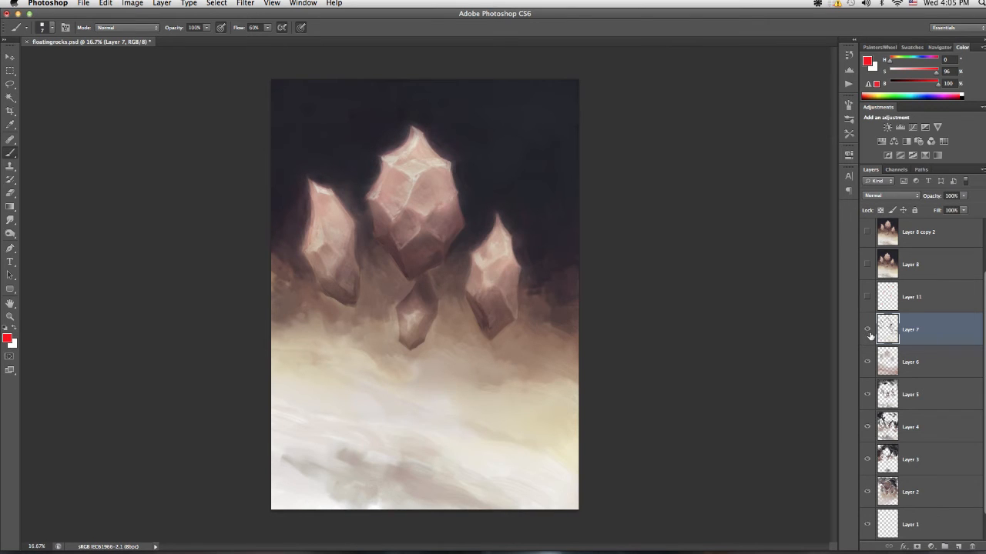
click(867, 333)
click(867, 333)
click(867, 332)
click(869, 336)
click(869, 336)
click(869, 335)
click(868, 336)
click(869, 335)
click(870, 339)
click(870, 339)
click(870, 338)
click(870, 339)
click(870, 339)
click(870, 339)
click(867, 330)
click(867, 330)
click(867, 329)
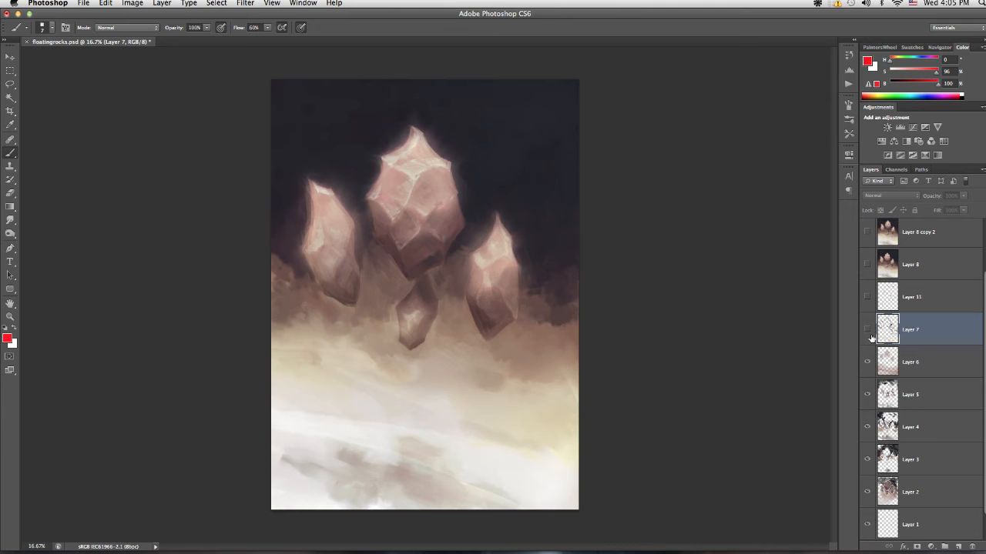
click(870, 334)
click(869, 336)
click(869, 335)
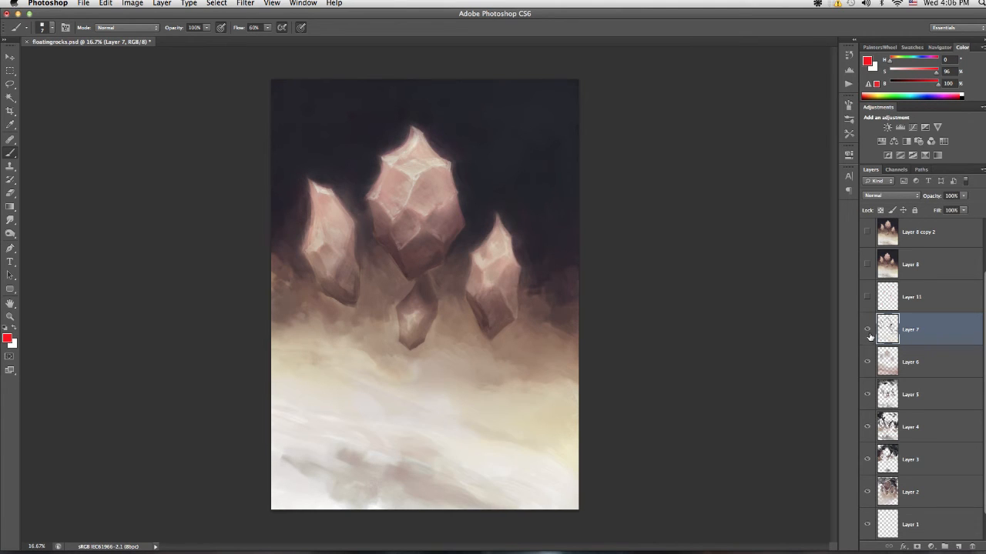
Move Layer 8 directly below Layer 11 and show it
drag(887, 269, 895, 302)
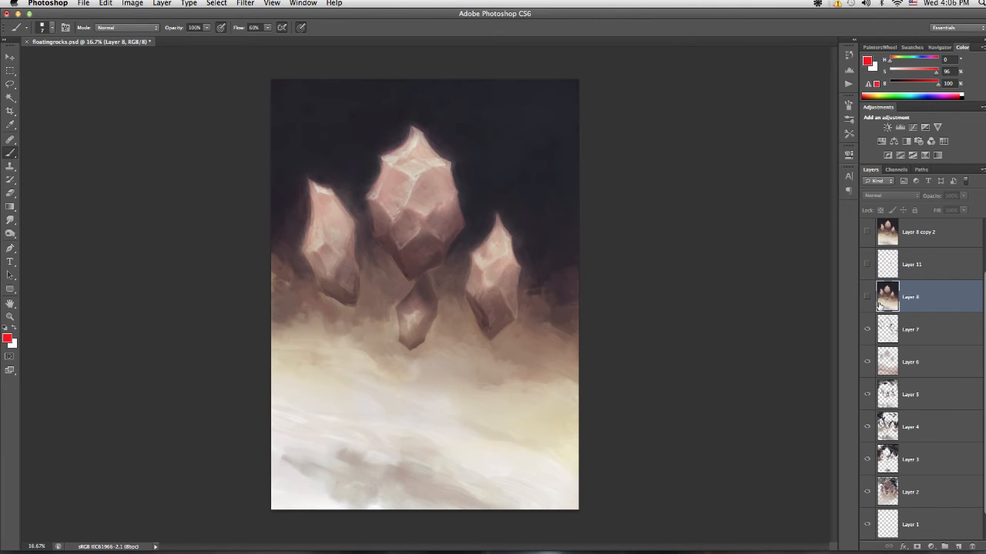
click(869, 299)
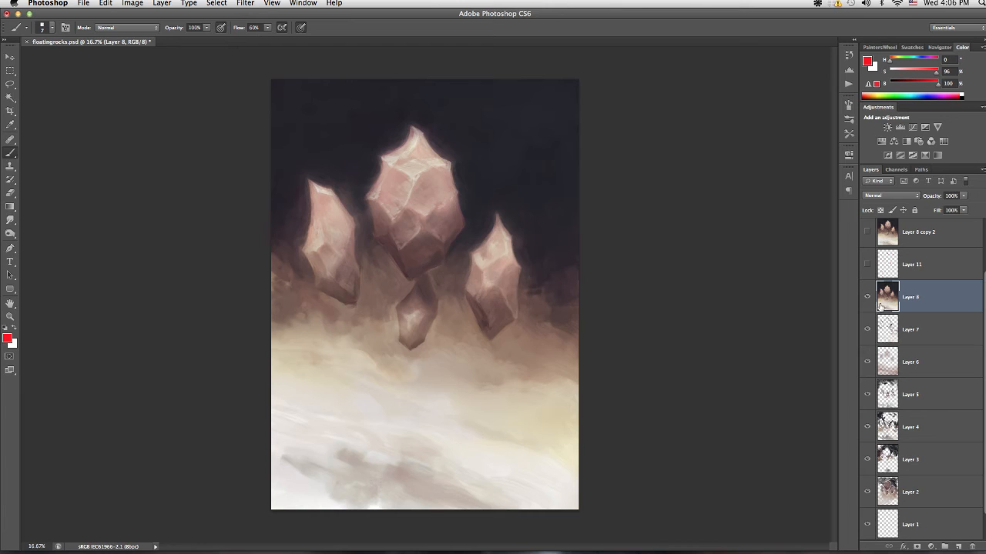
Compare the painting repeatedly with and without Layer 8, leaving the layer visible
click(867, 304)
click(866, 303)
click(867, 303)
click(867, 302)
click(866, 301)
click(867, 302)
click(866, 308)
click(867, 307)
click(871, 302)
click(871, 301)
click(871, 302)
click(871, 301)
click(871, 302)
click(871, 302)
Move Layer 11 above Layer 8 copy 2, then select and show Layer 8 copy 2
drag(893, 266, 892, 231)
click(888, 267)
click(868, 268)
Compare the rocks' shape and placement with and without Layer 8 copy 2, leaving the layer visible
click(867, 268)
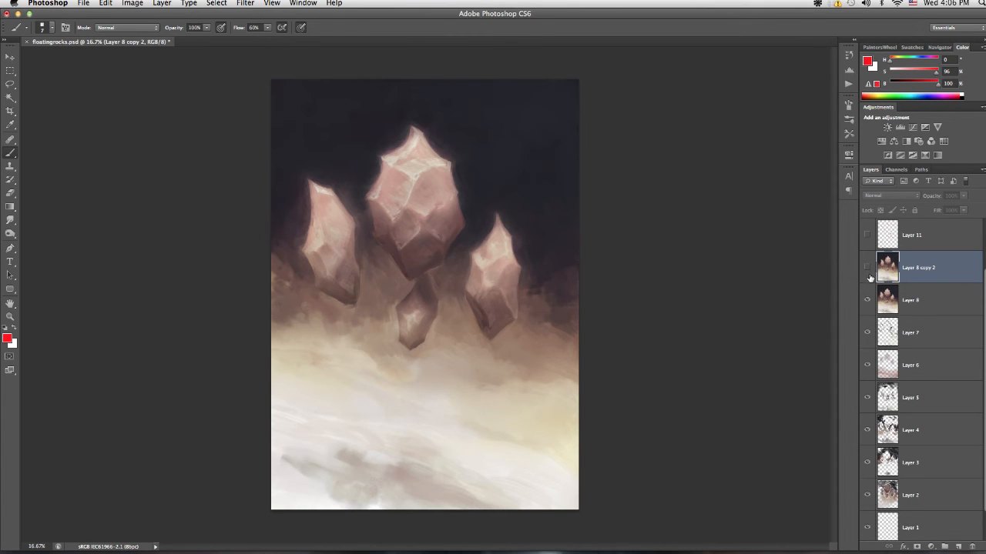
click(868, 268)
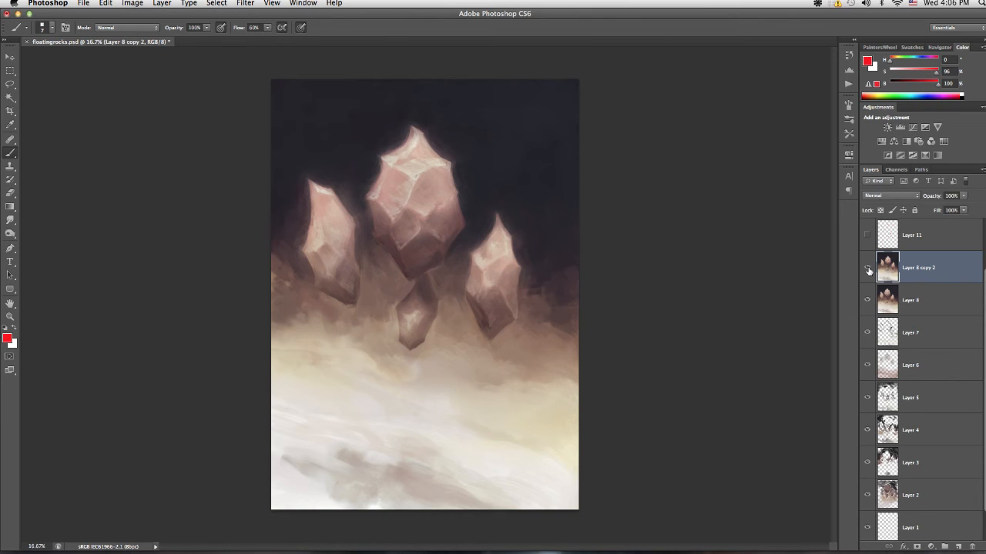
click(867, 268)
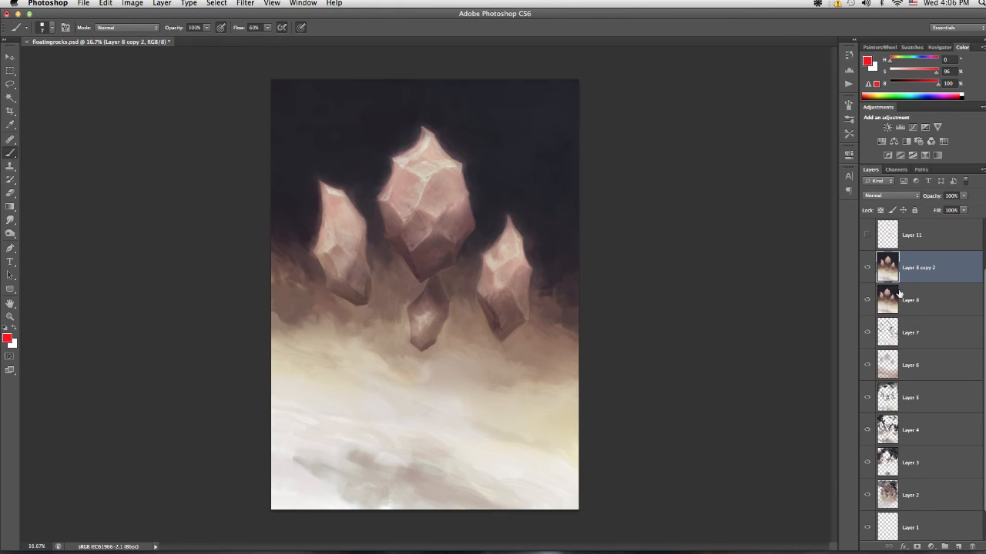
click(867, 269)
click(867, 269)
click(867, 268)
click(867, 269)
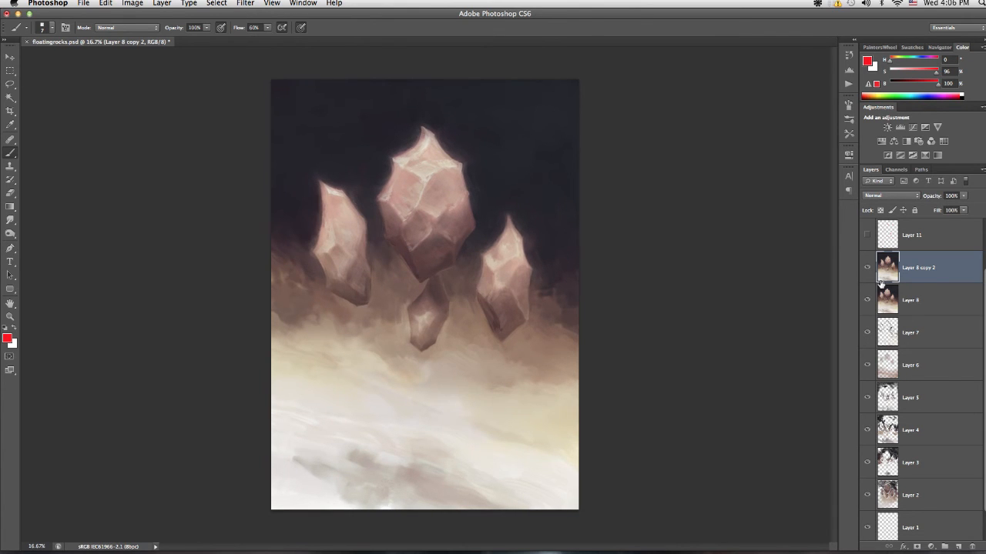